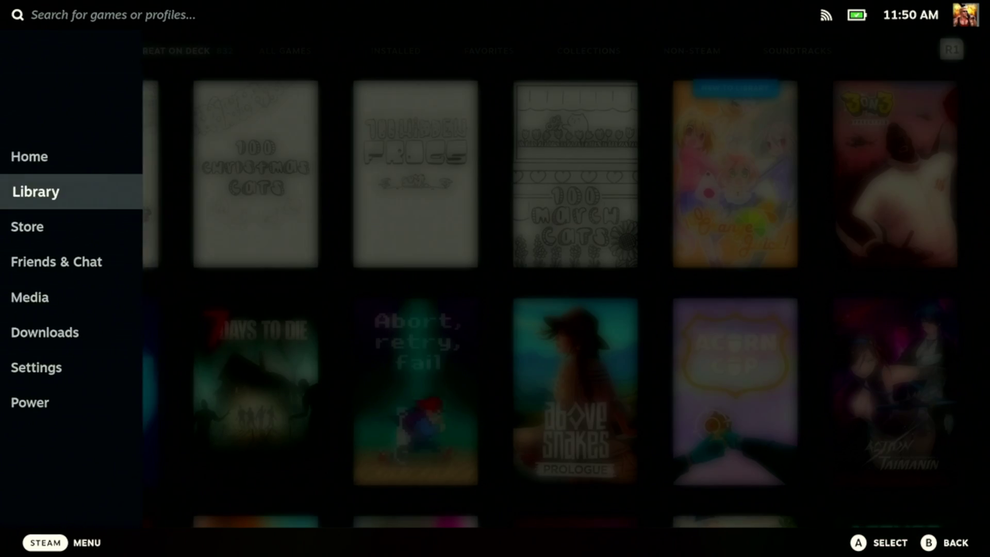
- Choose Power > Switch to Desktop from the Steam menu to enter Desktop Mode
{"action": "key", "text": "Down"}
{"action": "key", "text": "Down"}
{"action": "key", "text": "Down"}
{"action": "key", "text": "Down"}
{"action": "key", "text": "Down"}
{"action": "key", "text": "Down"}
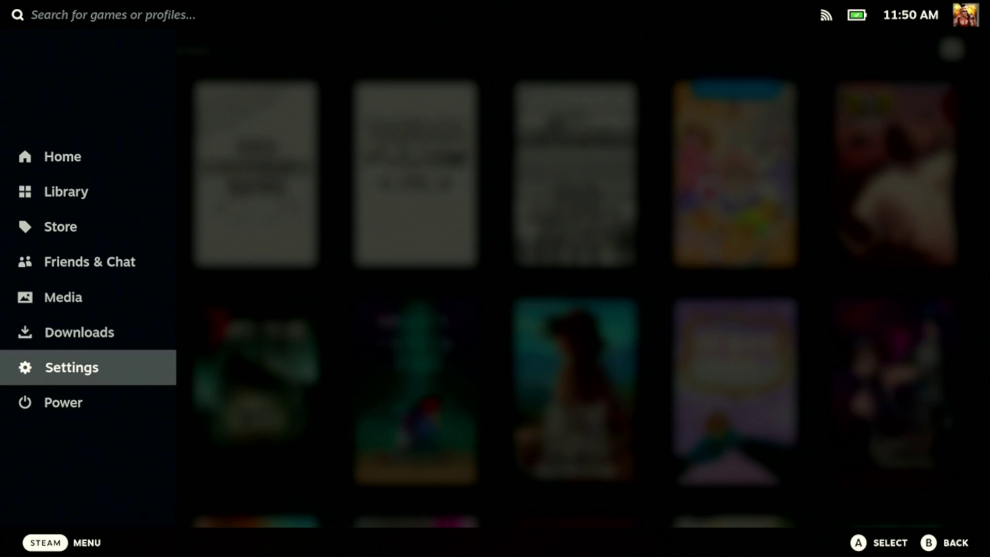
{"action": "key", "text": "Up"}
{"action": "key", "text": "Down"}
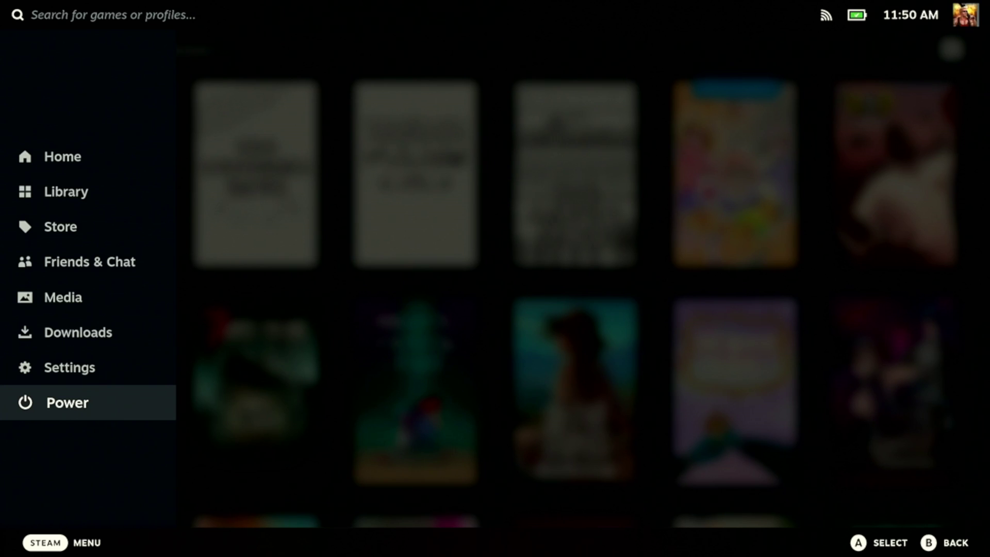
{"action": "key", "text": "Return"}
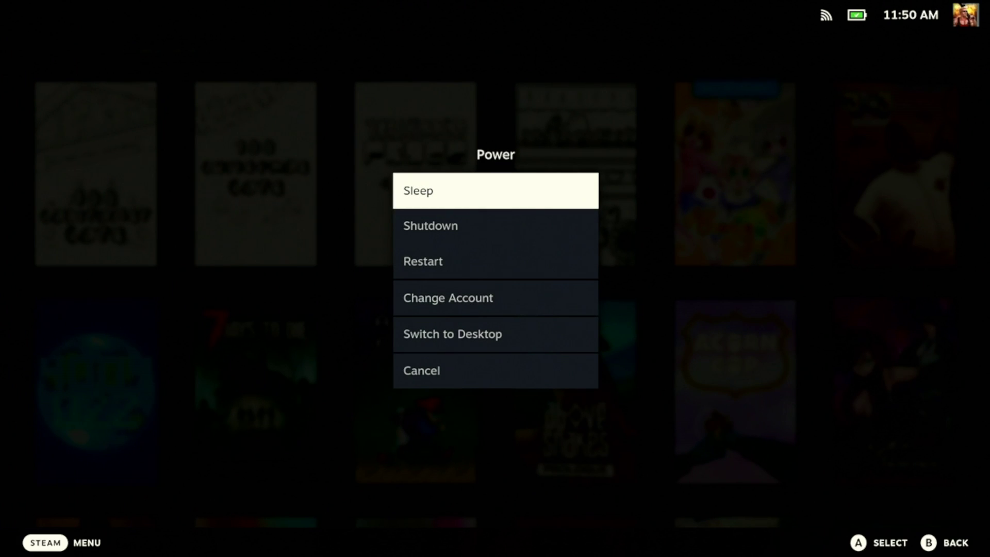
{"action": "key", "text": "Down"}
{"action": "key", "text": "Down"}
{"action": "key", "text": "Down"}
{"action": "key", "text": "Down"}
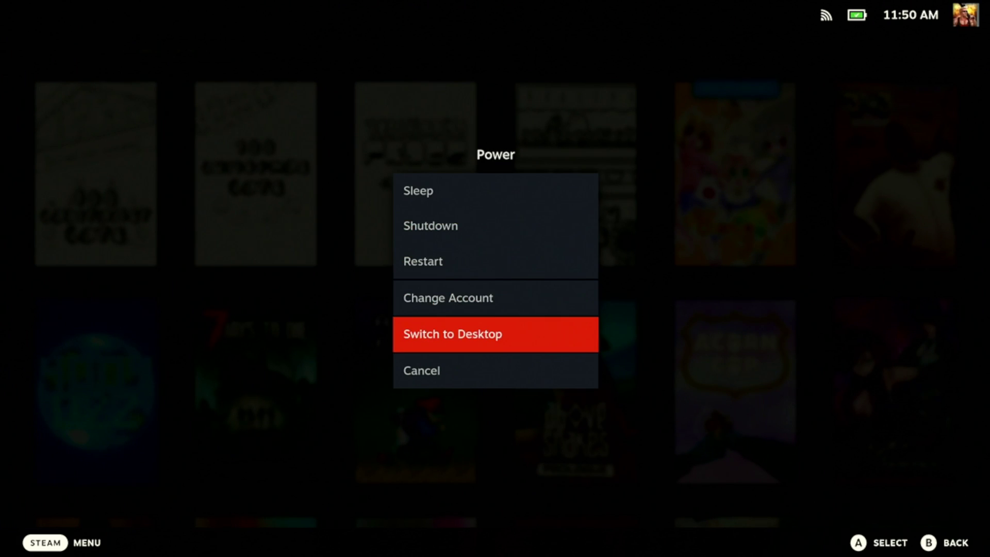
{"action": "key", "text": "Return"}
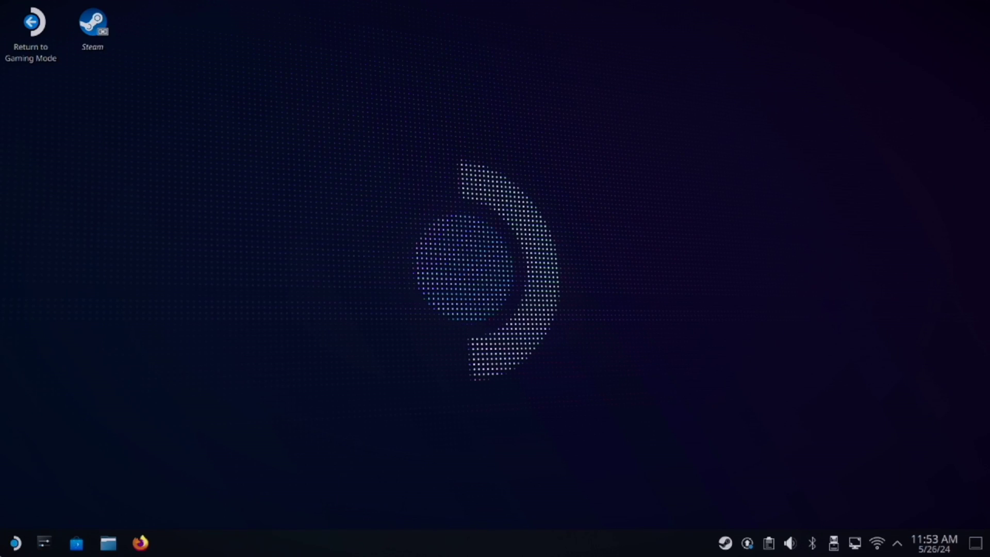
{"action": "key", "text": "super"}
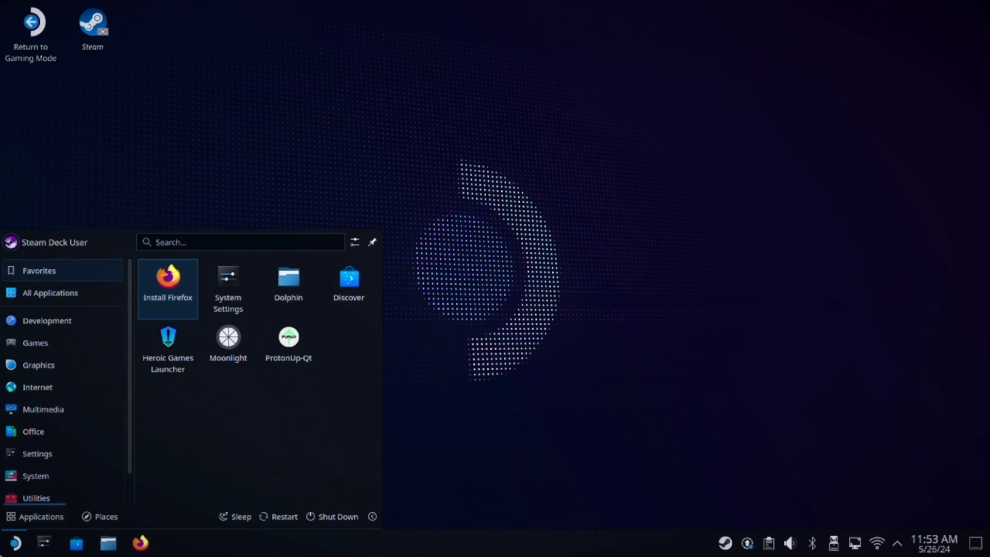
{"action": "left_click", "coordinate": [356, 295]}
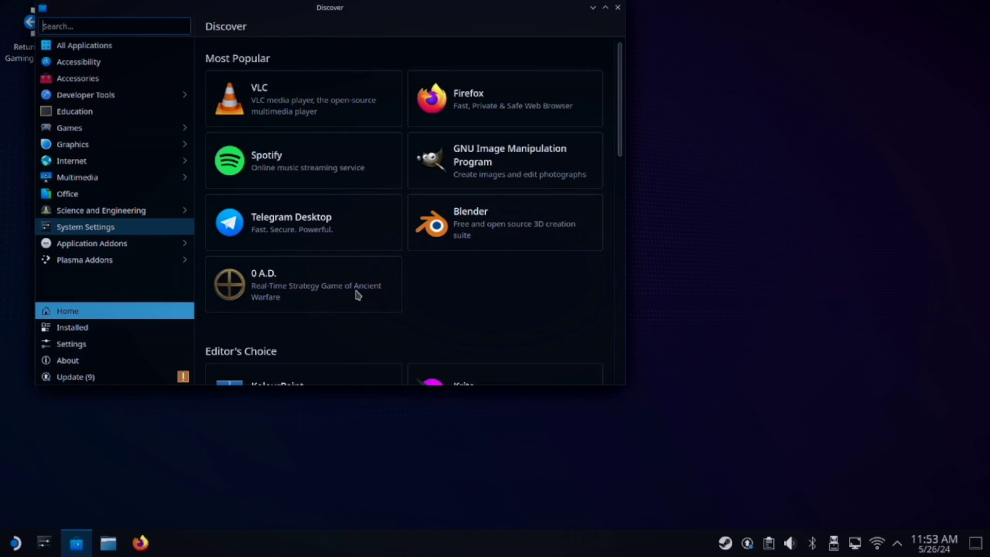
{"action": "type", "text": "heroic games"}
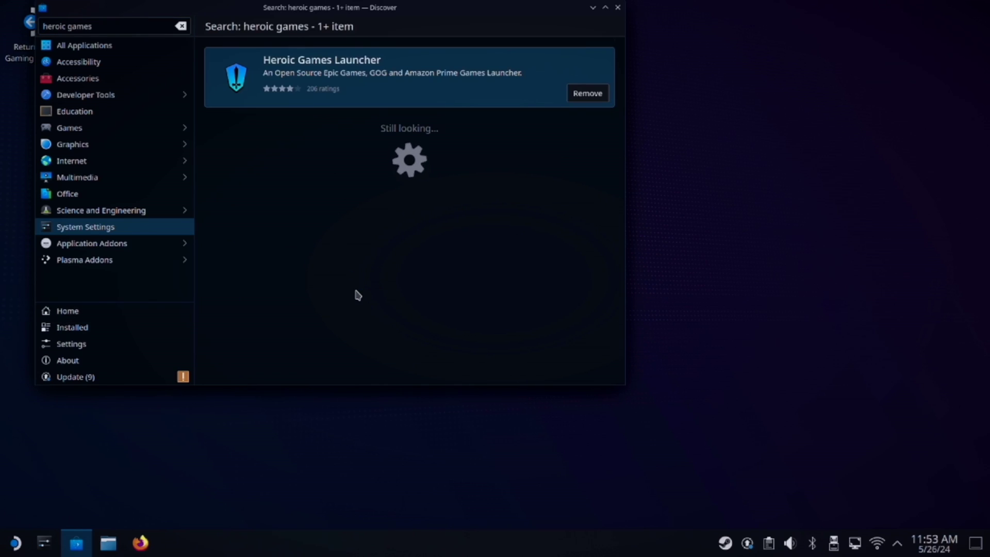
{"action": "left_click", "coordinate": [181, 26]}
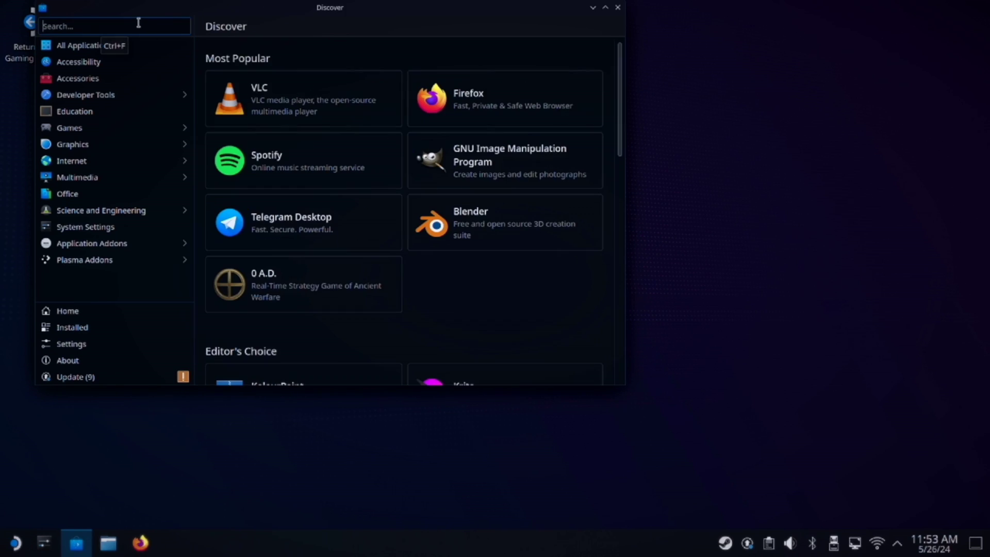
{"action": "type", "text": "pr"}
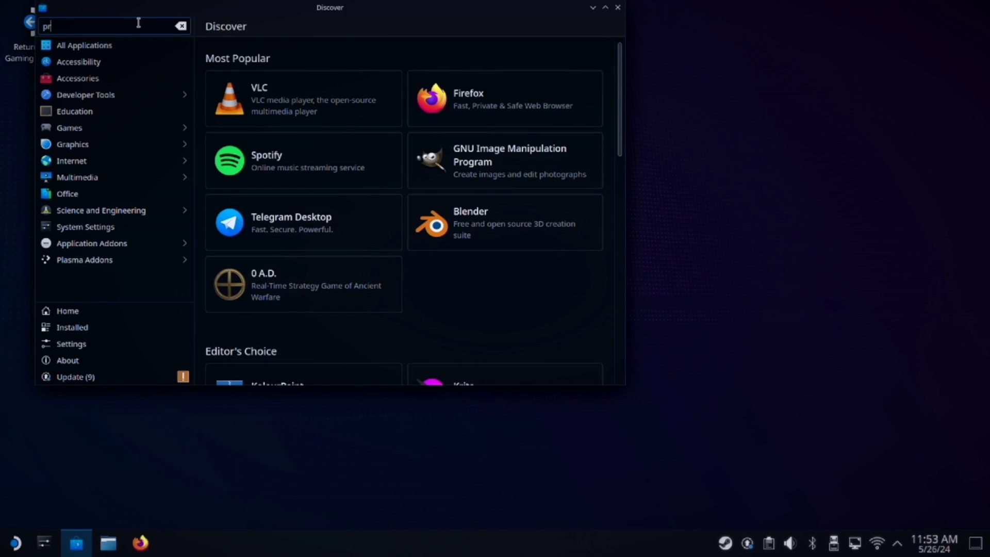
{"action": "type", "text": "otonup"}
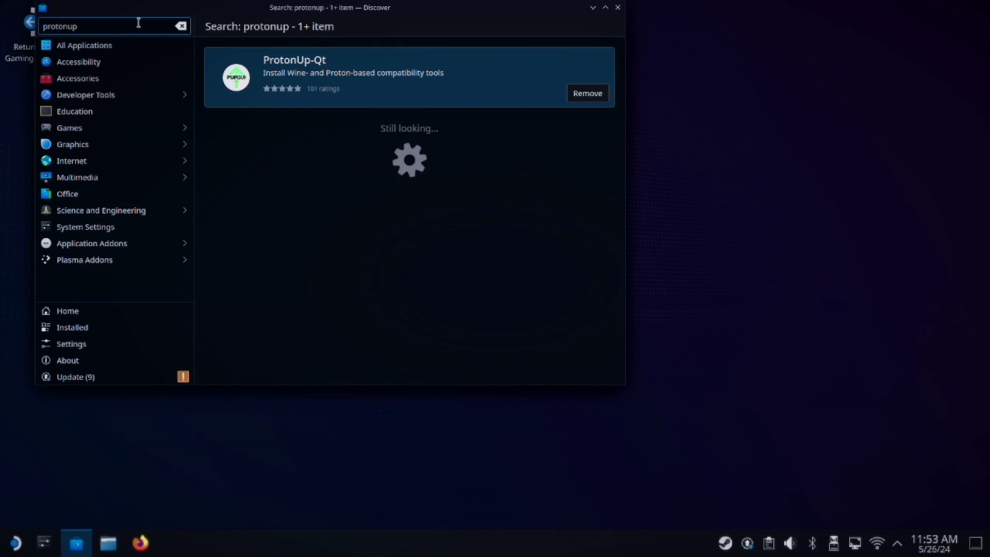
{"action": "left_click", "coordinate": [618, 8]}
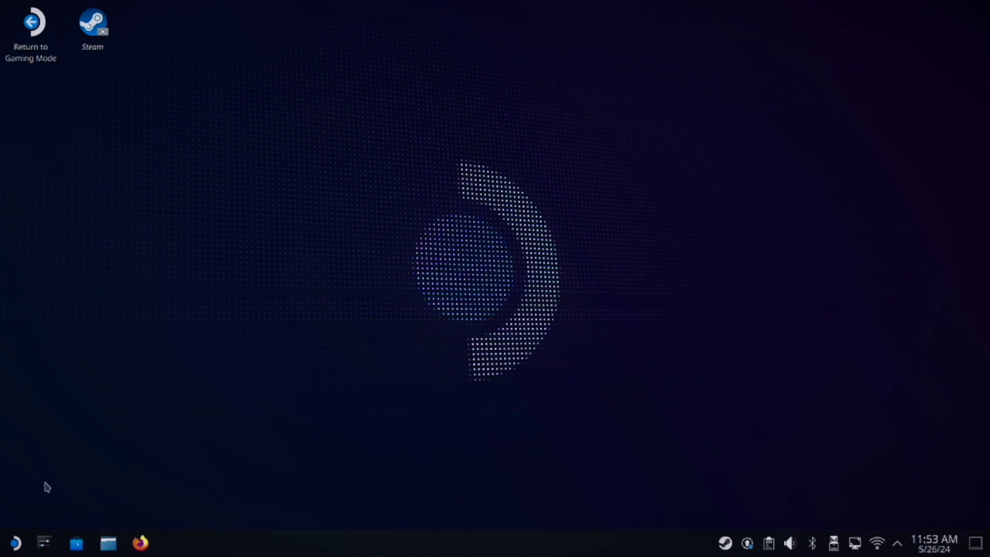
{"action": "left_click", "coordinate": [15, 542]}
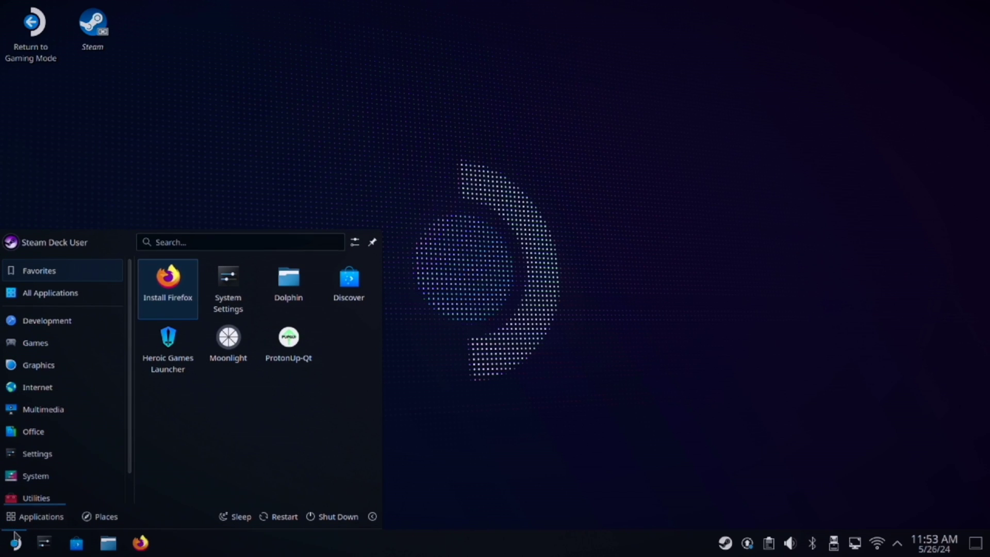
{"action": "left_click", "coordinate": [282, 361]}
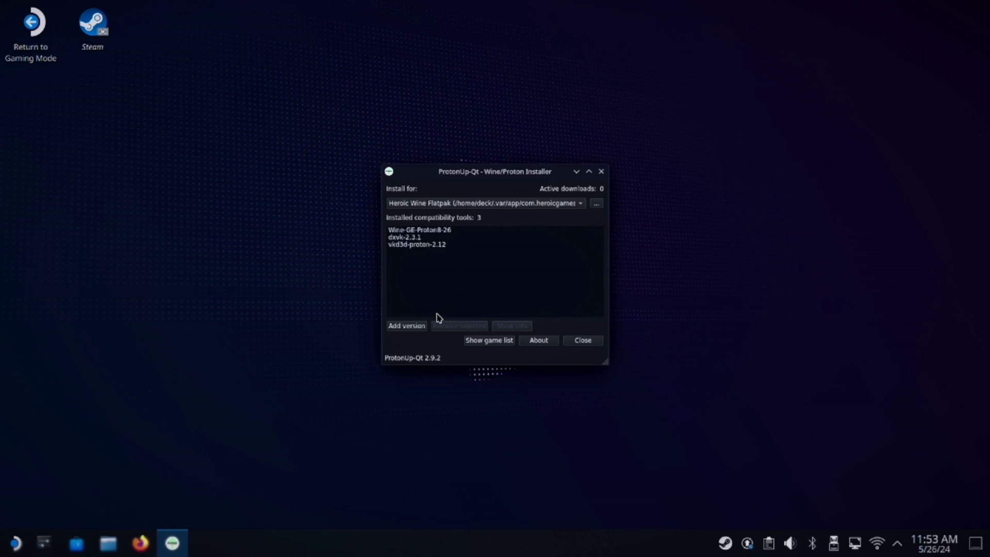
{"action": "left_click", "coordinate": [417, 327]}
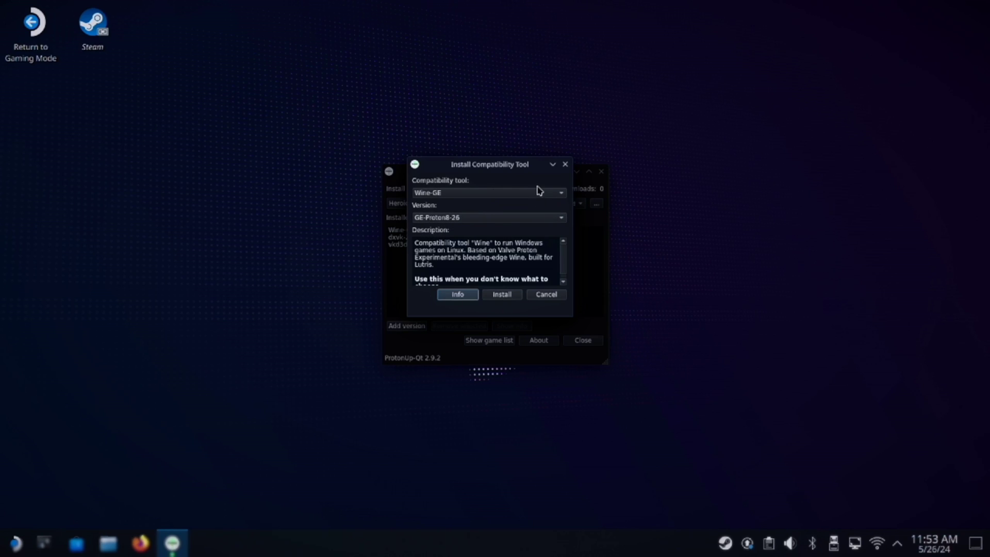
{"action": "left_click", "coordinate": [565, 164]}
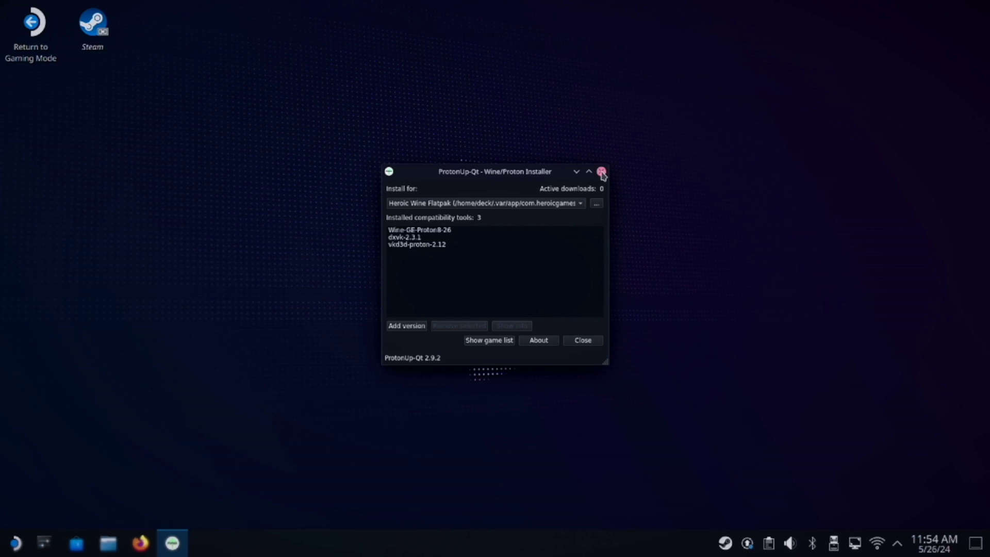
{"action": "left_click", "coordinate": [601, 172]}
{"action": "left_click", "coordinate": [15, 545]}
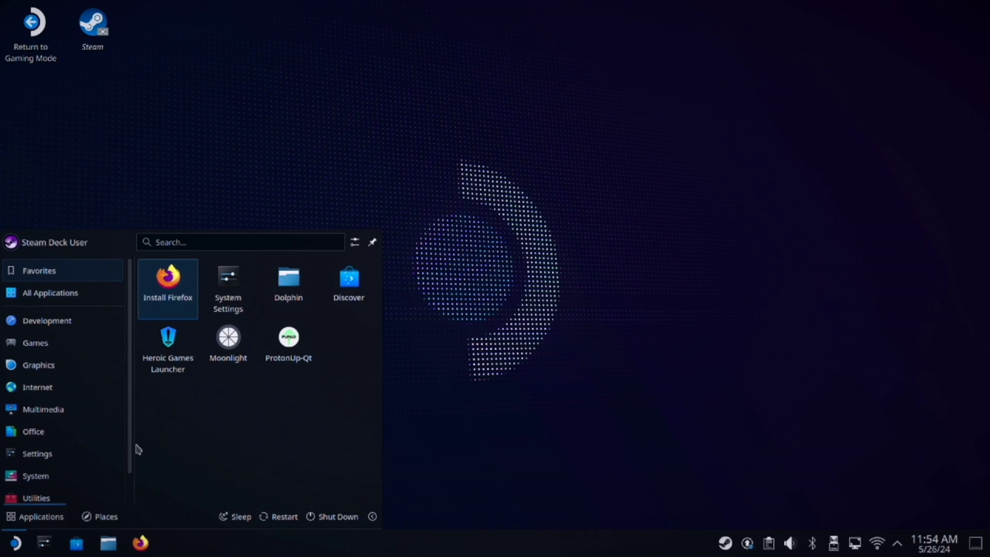
- Launch Heroic and dismiss the Add Game form, leaving only the Ubisoft Connect library entry
{"action": "left_click", "coordinate": [145, 374]}
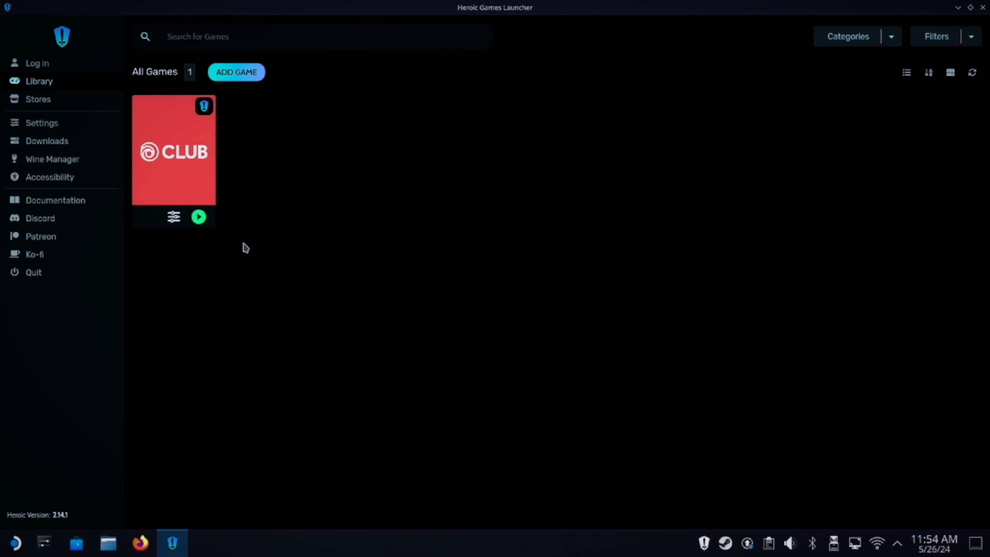
{"action": "left_click", "coordinate": [238, 74]}
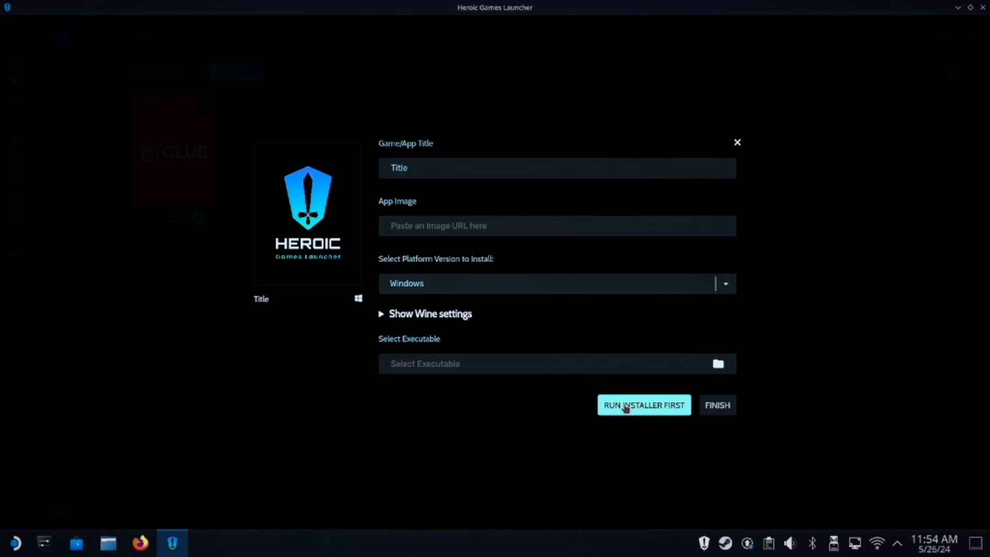
{"action": "left_click", "coordinate": [738, 143]}
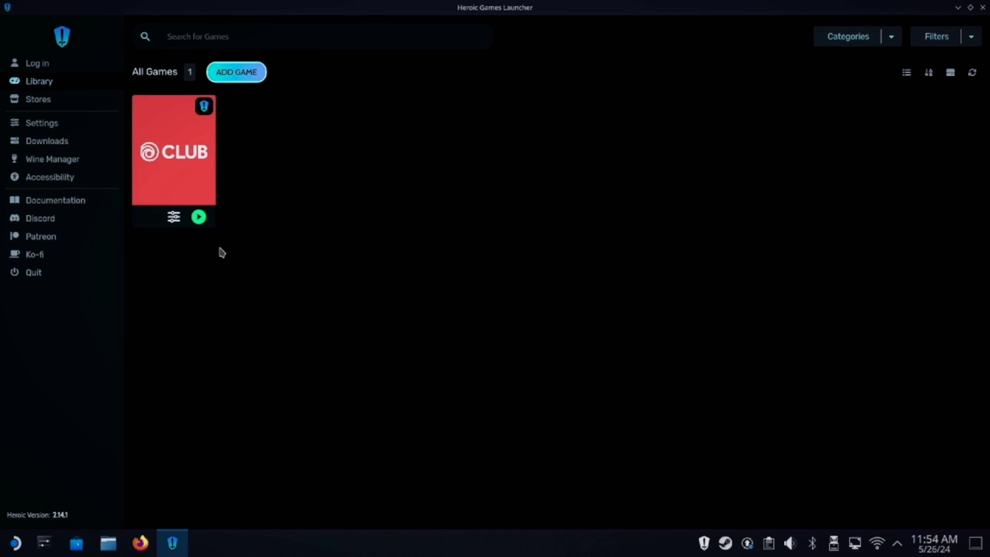
{"action": "left_click", "coordinate": [174, 217]}
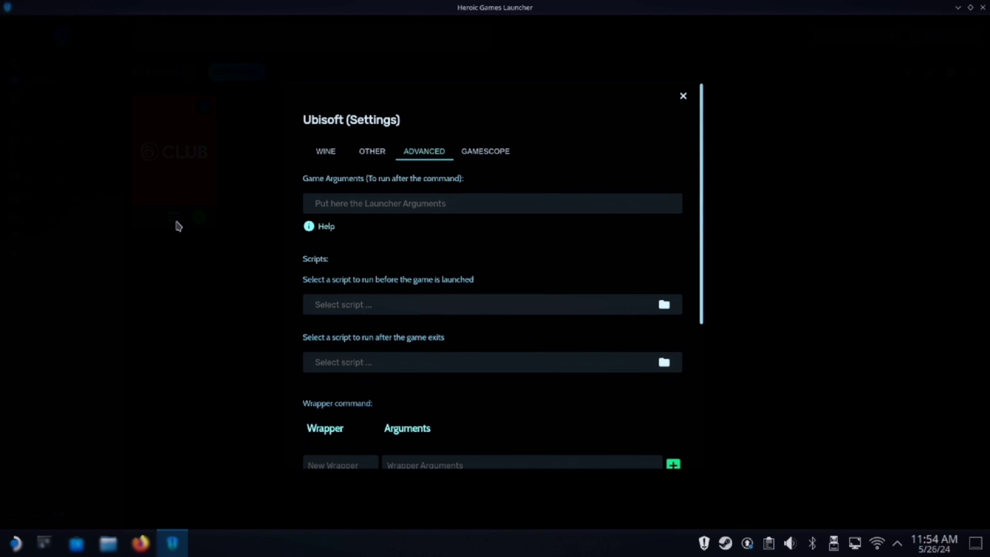
{"action": "left_click", "coordinate": [324, 151]}
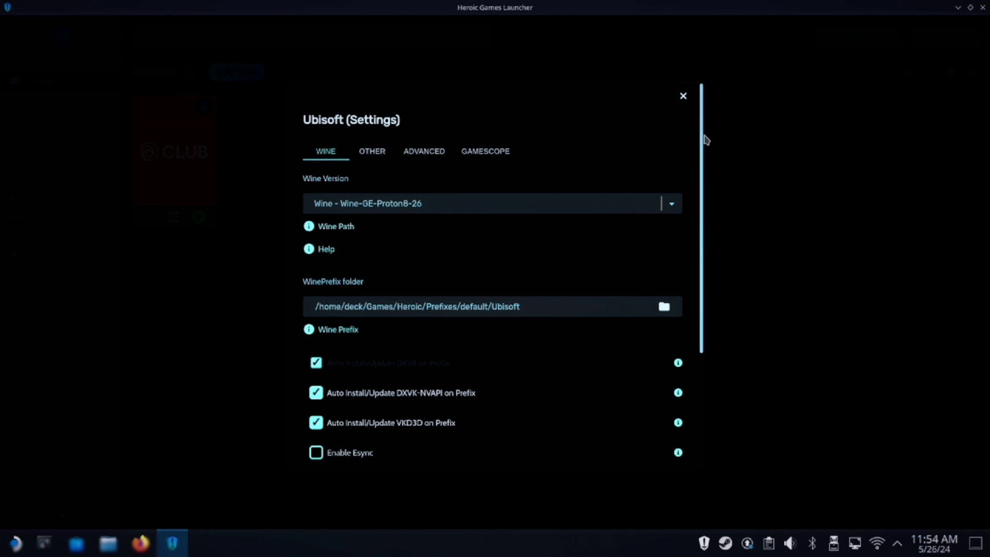
{"action": "left_click_drag", "start_coordinate": [703, 146], "coordinate": [739, 276]}
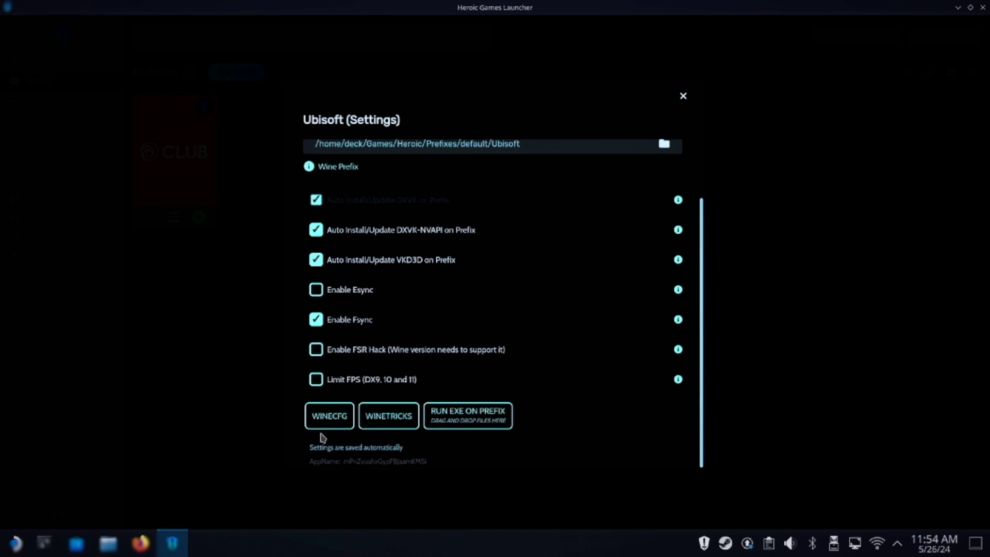
- Open Winetricks on the default Ubisoft prefix and select pdh from the Windows DLL/component list
{"action": "left_click", "coordinate": [401, 418]}
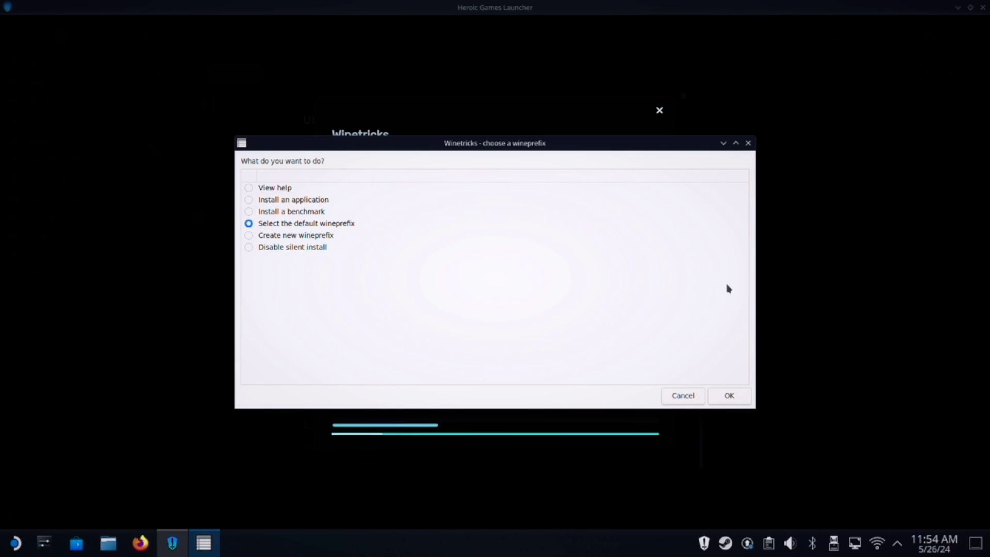
{"action": "left_click", "coordinate": [730, 397]}
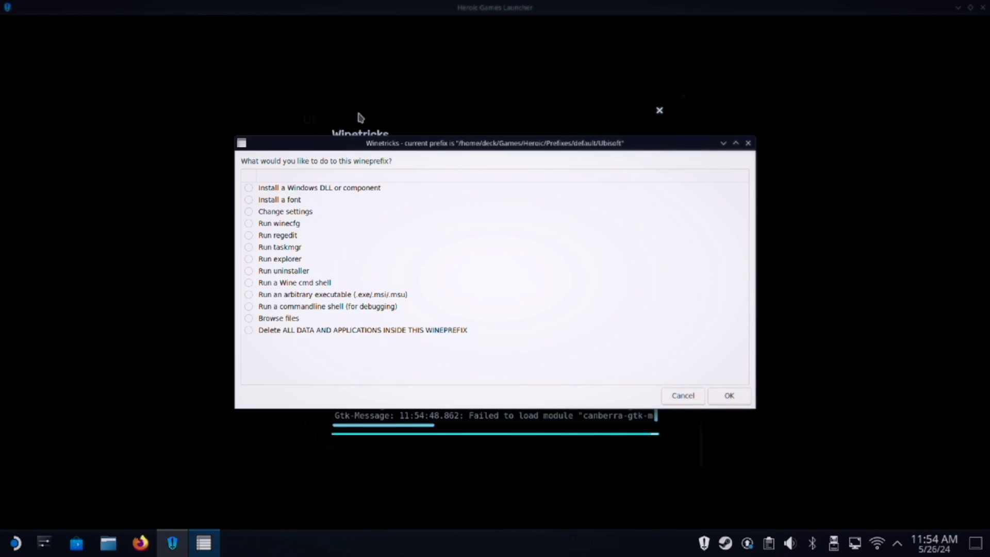
{"action": "left_click", "coordinate": [298, 190]}
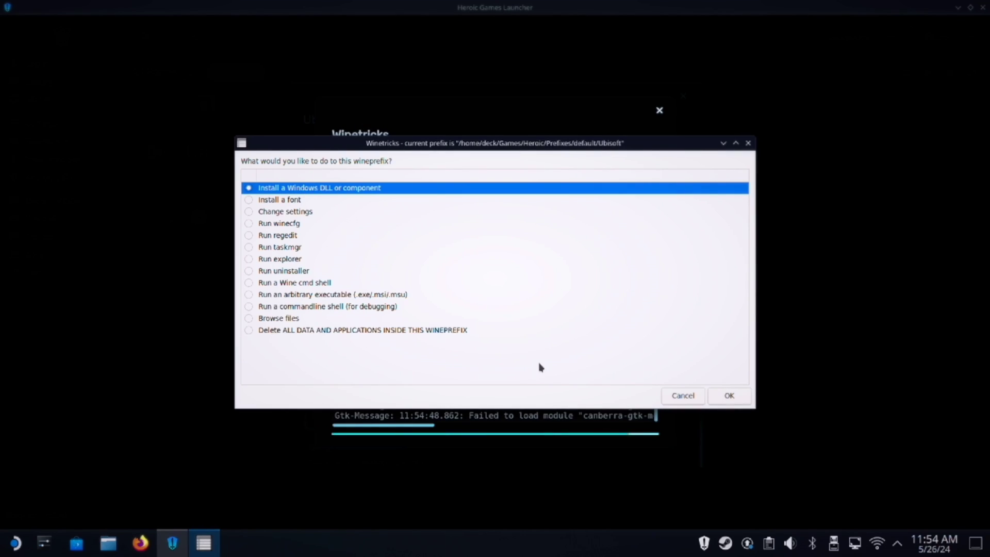
{"action": "left_click", "coordinate": [727, 396]}
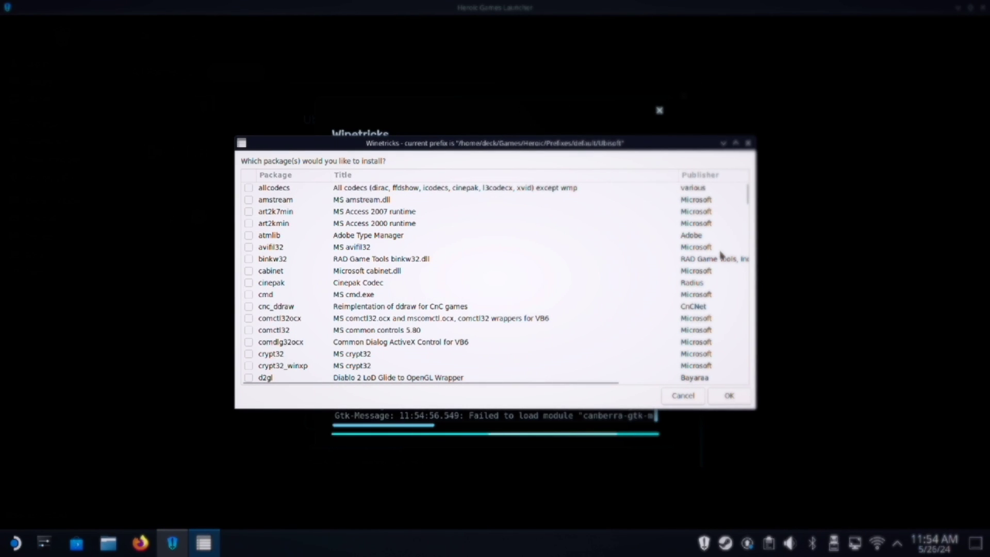
{"action": "left_click_drag", "start_coordinate": [746, 195], "coordinate": [779, 342]}
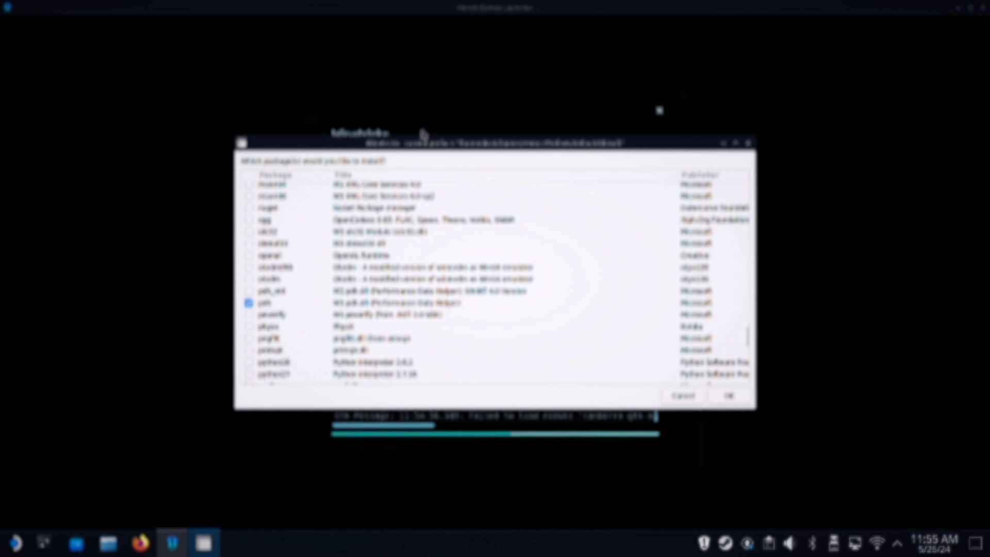
- Finish installing pdh, then back out of Winetricks and close its Heroic panel
{"action": "key", "text": "Return"}
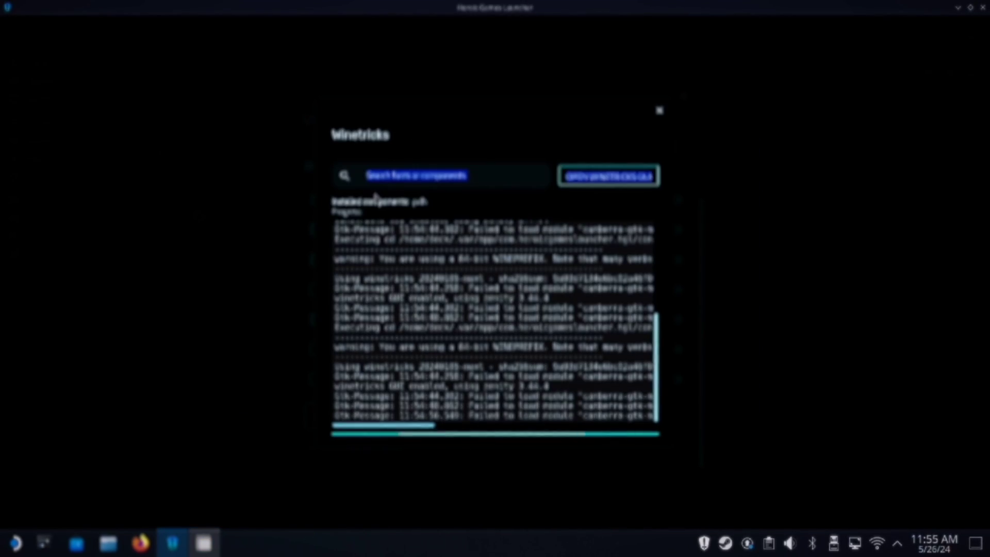
{"action": "left_click", "coordinate": [208, 545]}
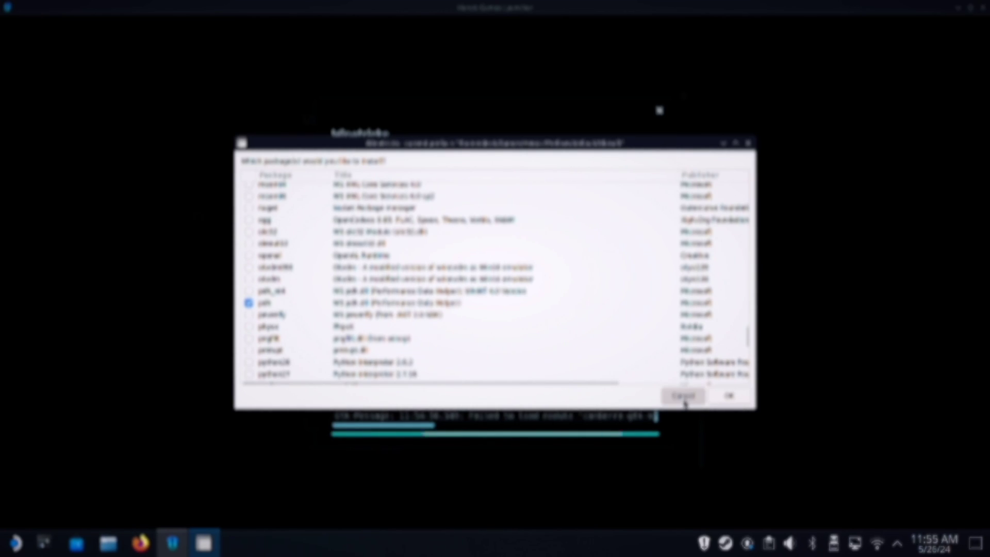
{"action": "left_click", "coordinate": [684, 398]}
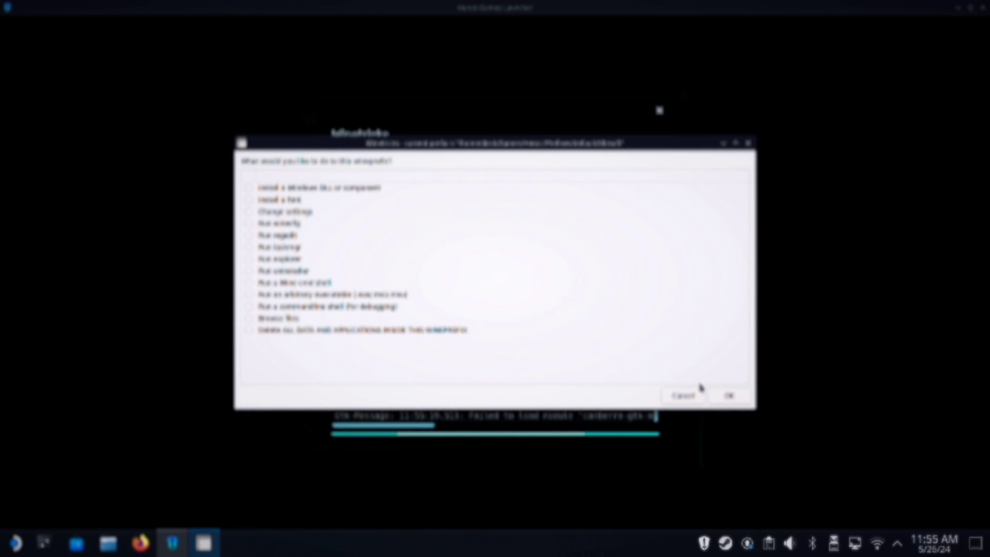
{"action": "left_click", "coordinate": [684, 397]}
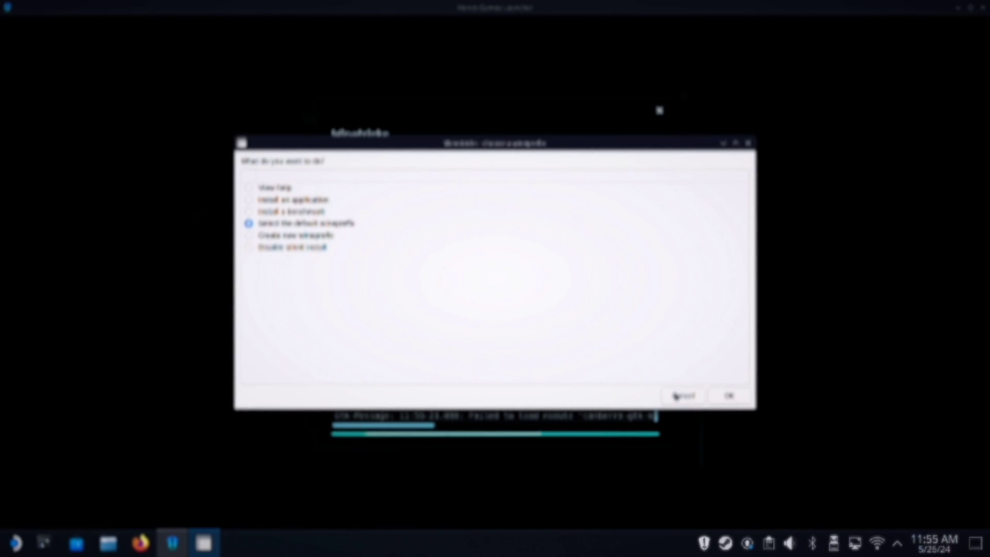
{"action": "left_click", "coordinate": [676, 396]}
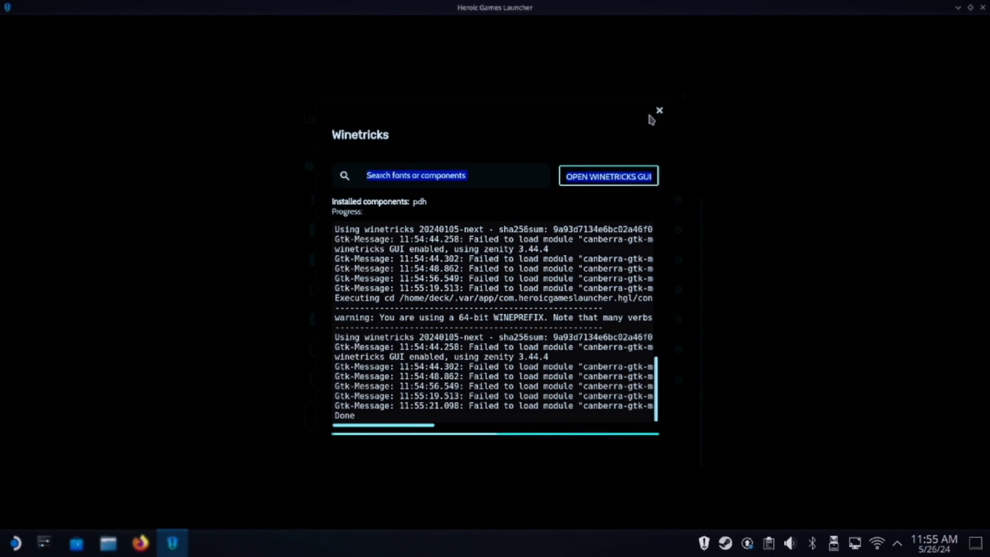
{"action": "left_click", "coordinate": [658, 111]}
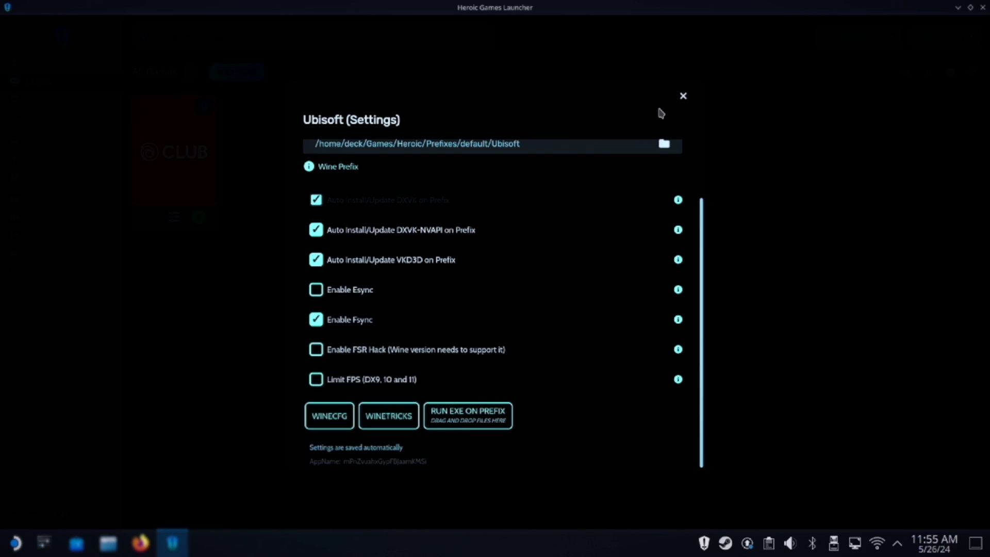
- Add the DXVK_NVAPI environment variable on the Ubisoft game's ADVANCED settings tab
{"action": "left_click", "coordinate": [684, 97]}
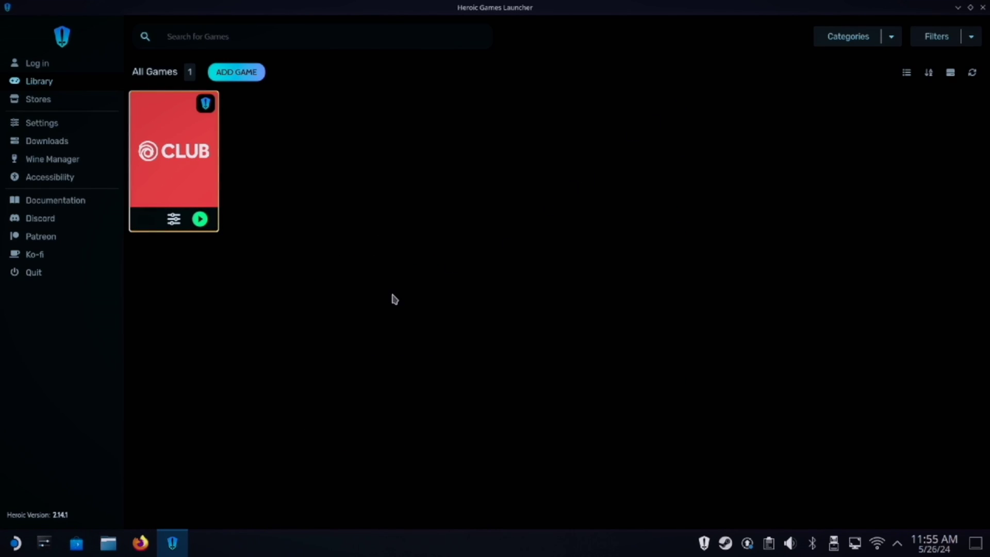
{"action": "left_click", "coordinate": [173, 218]}
{"action": "left_click", "coordinate": [401, 152]}
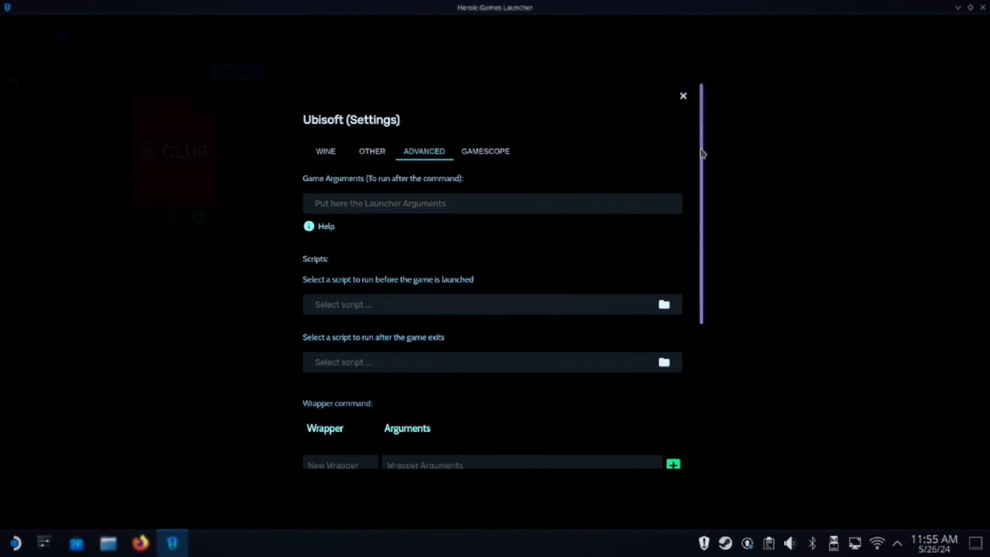
{"action": "left_click_drag", "start_coordinate": [704, 151], "coordinate": [705, 309]}
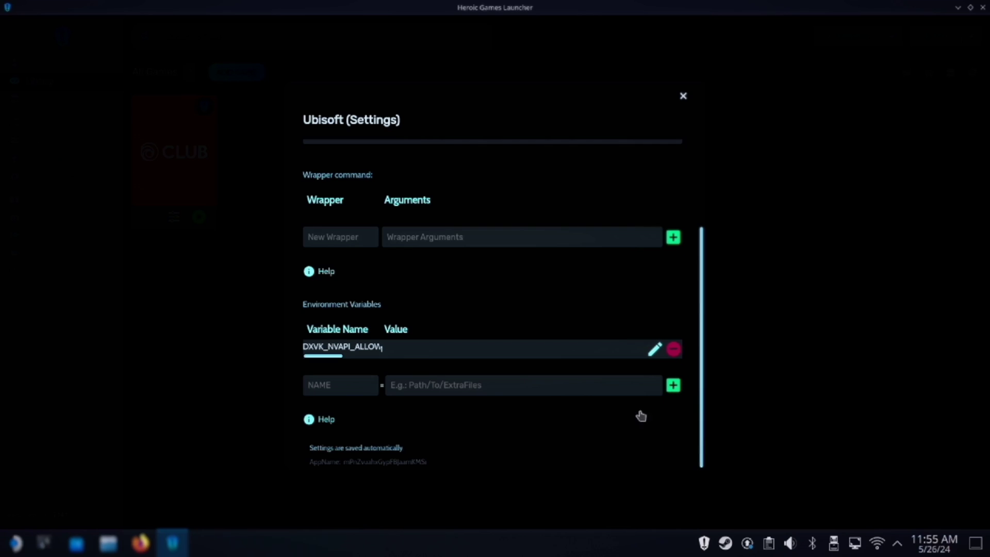
{"action": "left_click", "coordinate": [683, 97]}
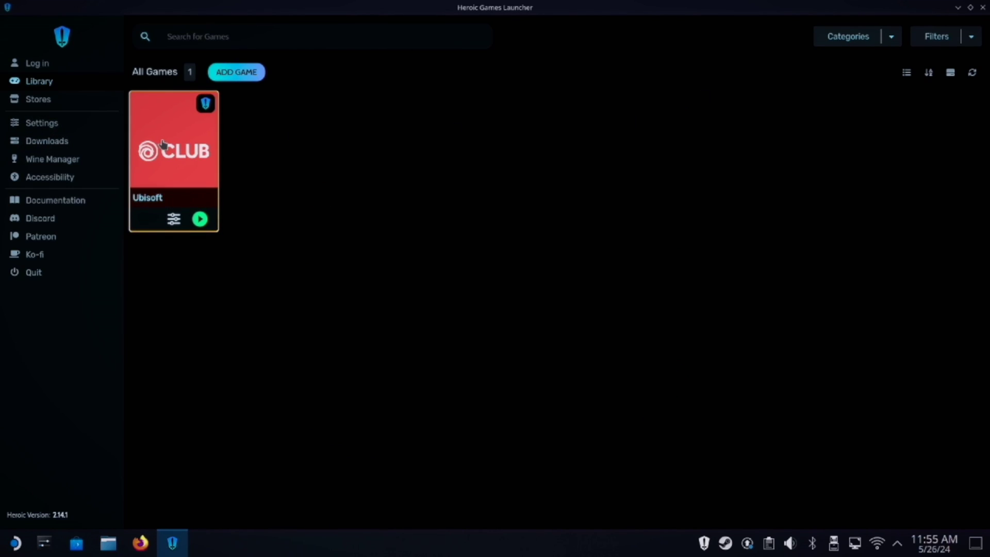
- Check the Ubisoft game page's ⋮ menu, close Heroic, and choose Return to Gaming Mode
{"action": "left_click", "coordinate": [174, 127]}
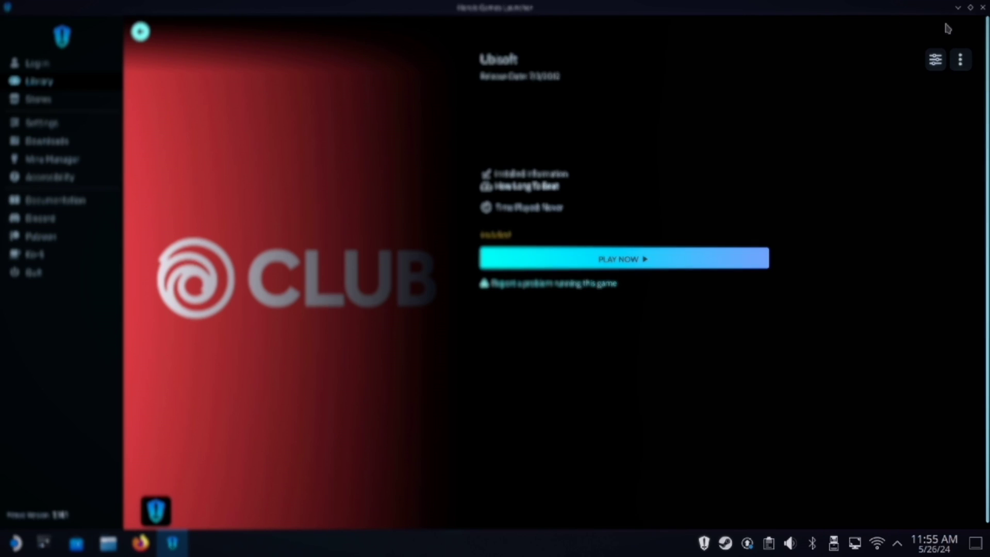
{"action": "left_click", "coordinate": [960, 59]}
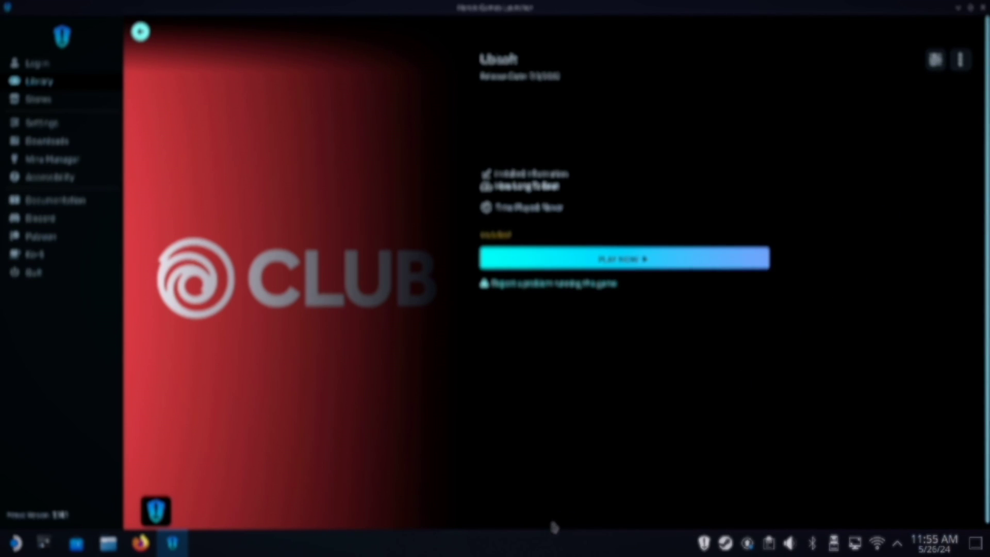
{"action": "left_click", "coordinate": [960, 59]}
{"action": "double_click", "coordinate": [854, 6]}
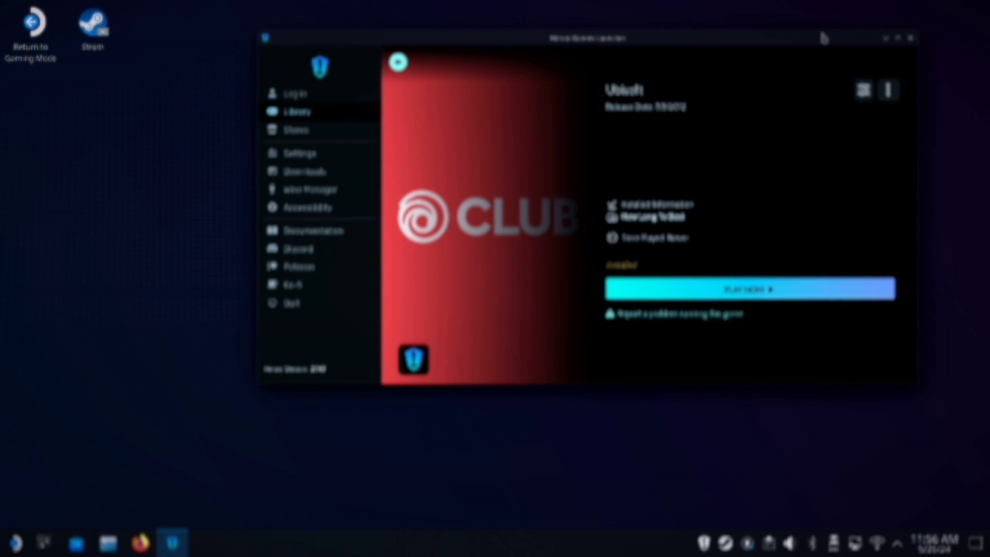
{"action": "left_click", "coordinate": [910, 39]}
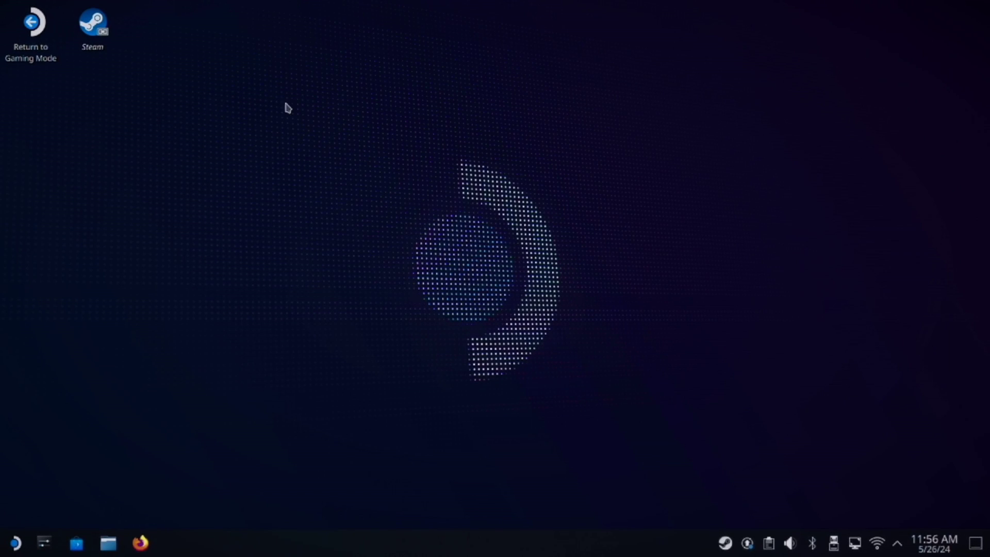
{"action": "left_click", "coordinate": [43, 47]}
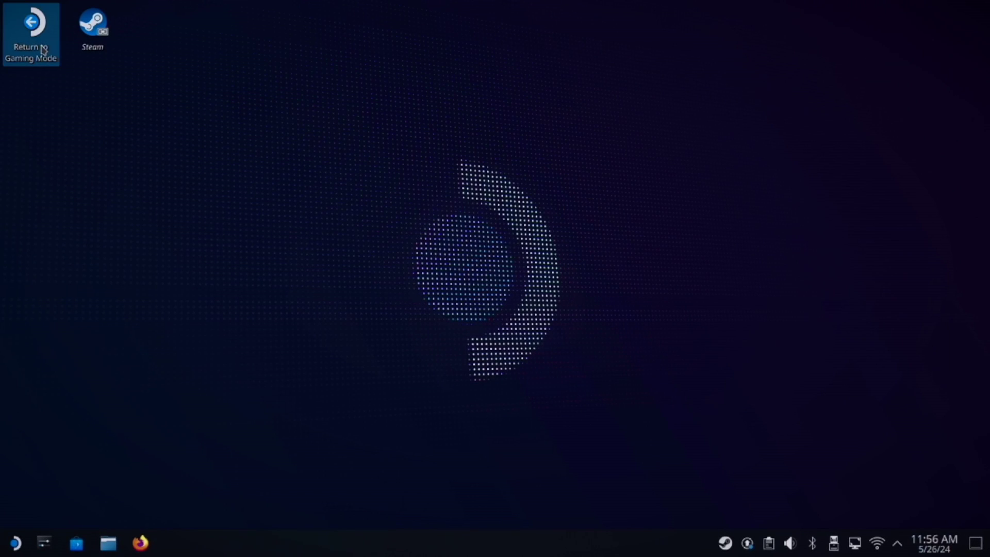